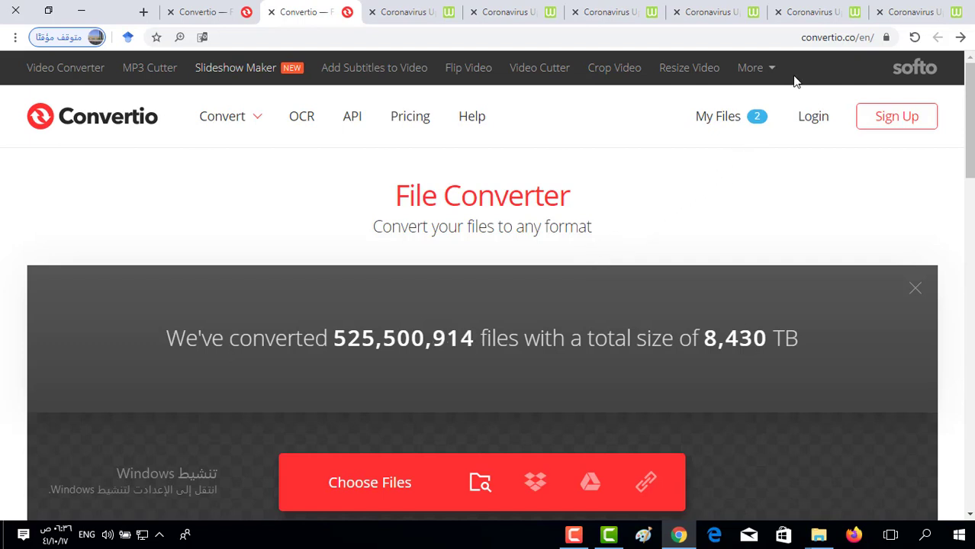
Select the convertio.co/en/ web address and scroll through the Convertio page.
{"action": "left_click", "coordinate": [857, 38]}
{"action": "left_click_drag", "start_coordinate": [856, 38], "coordinate": [883, 38]}
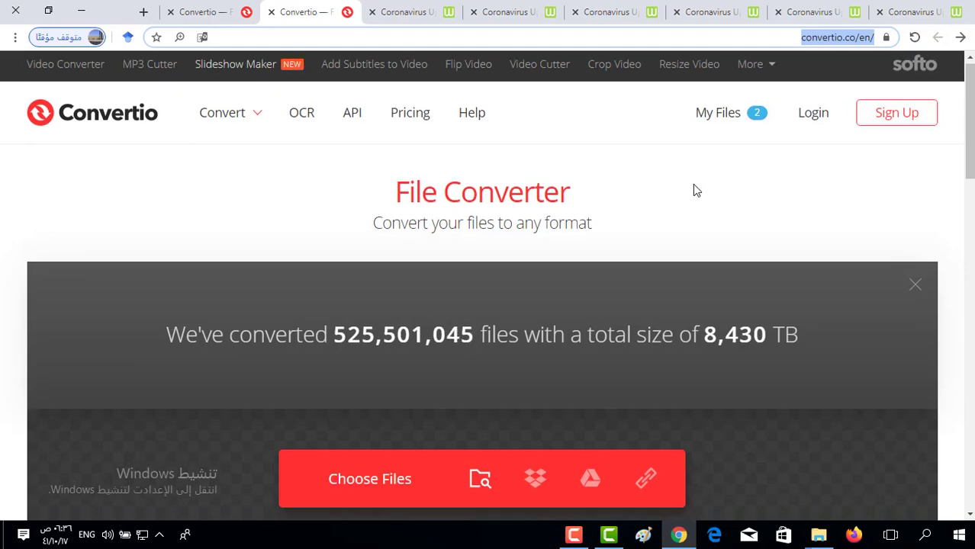
{"action": "scroll", "coordinate": [692, 185], "scroll_direction": "down", "scroll_amount": 1}
{"action": "scroll", "coordinate": [673, 192], "scroll_direction": "down", "scroll_amount": 1}
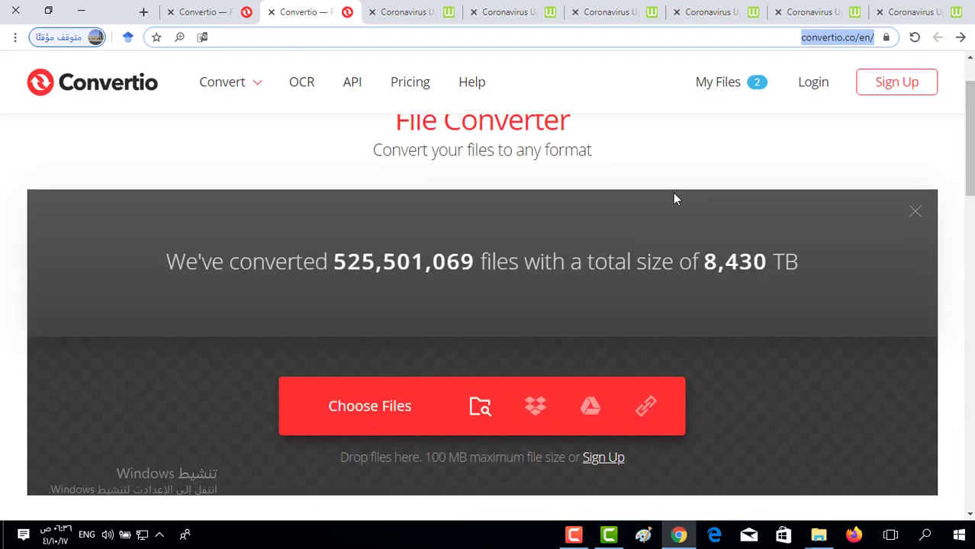
{"action": "scroll", "coordinate": [398, 273], "scroll_direction": "up", "scroll_amount": 2}
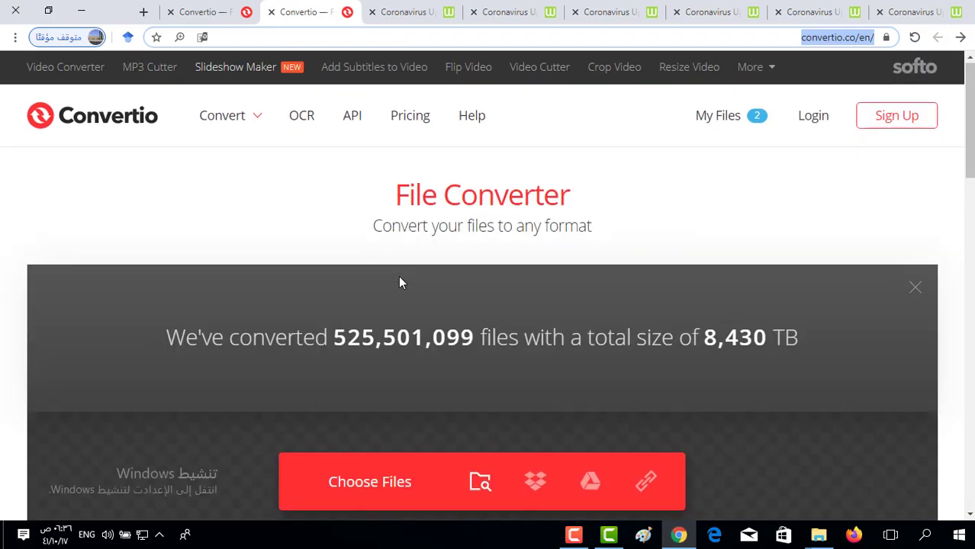
{"action": "scroll", "coordinate": [398, 275], "scroll_direction": "down", "scroll_amount": 2}
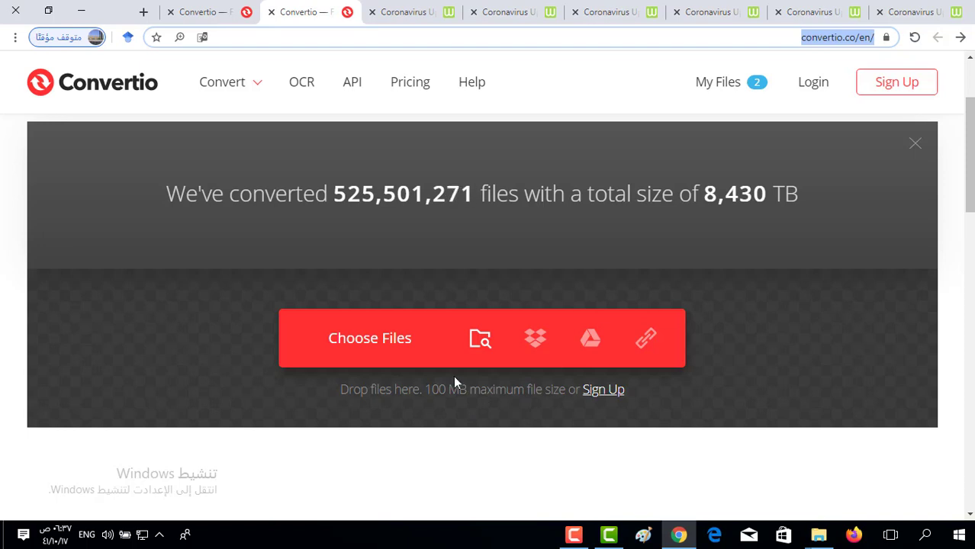
Upload the baby2_0001 video from Local Disk (C:) to Convertio.
{"action": "left_click", "coordinate": [371, 340]}
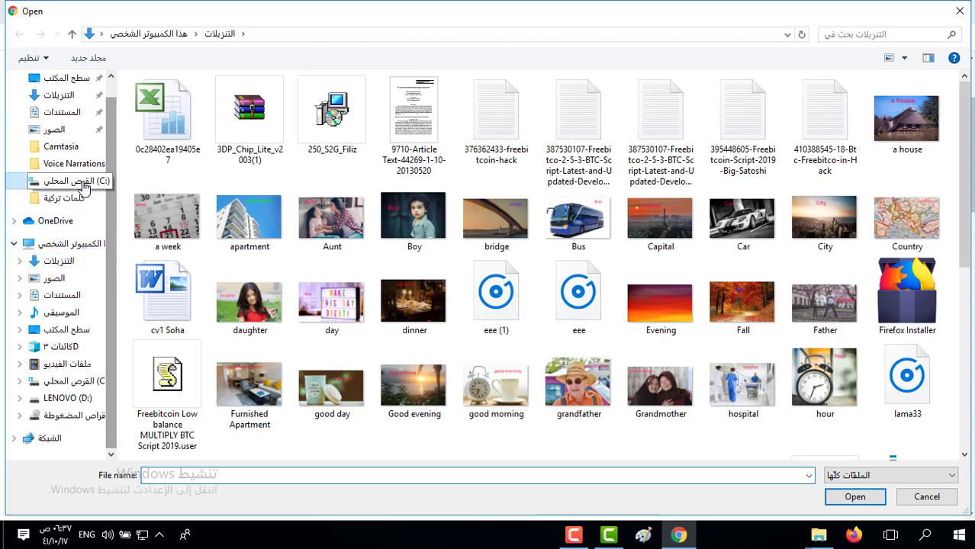
{"action": "left_click", "coordinate": [86, 185]}
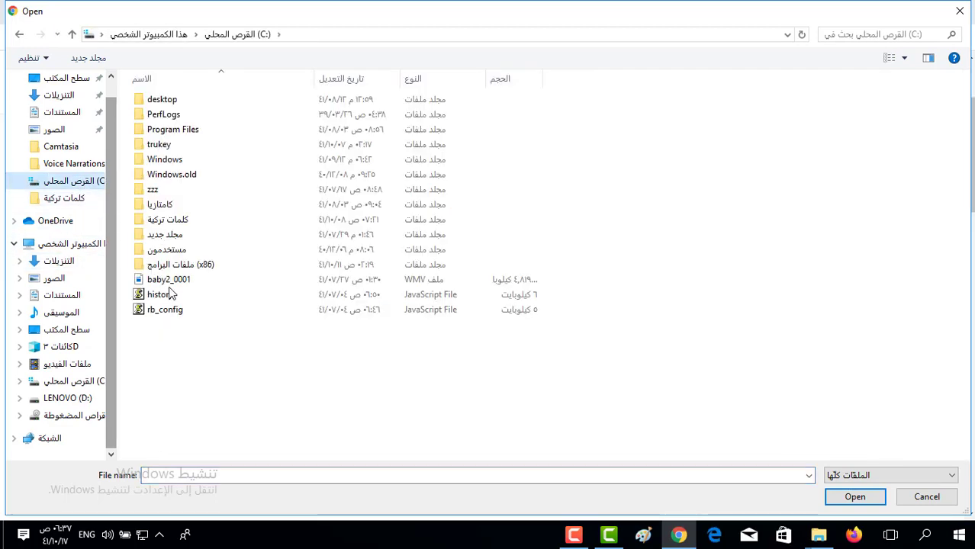
{"action": "left_click", "coordinate": [171, 282]}
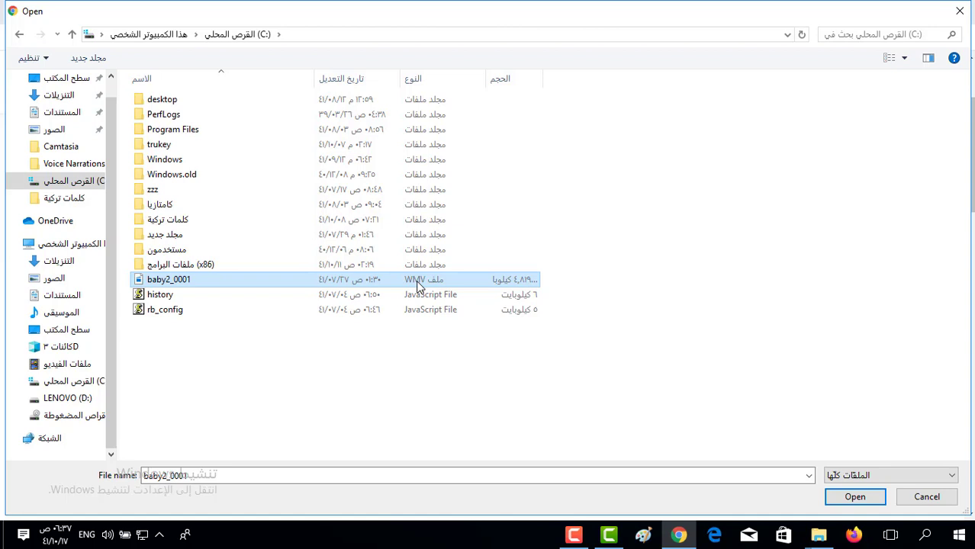
{"action": "left_click", "coordinate": [843, 500]}
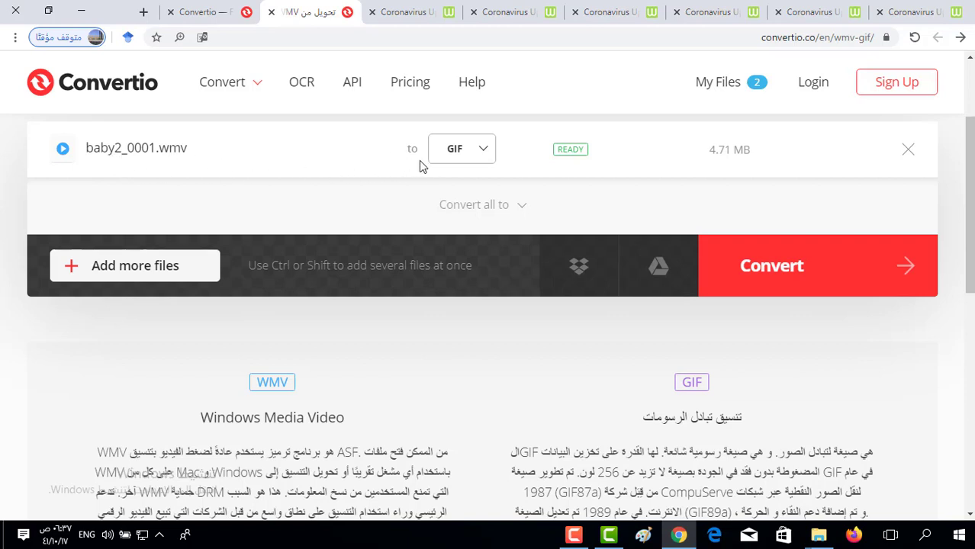
Change baby2_0001.wmv's output format from GIF to Video > MP4.
{"action": "left_click", "coordinate": [485, 152]}
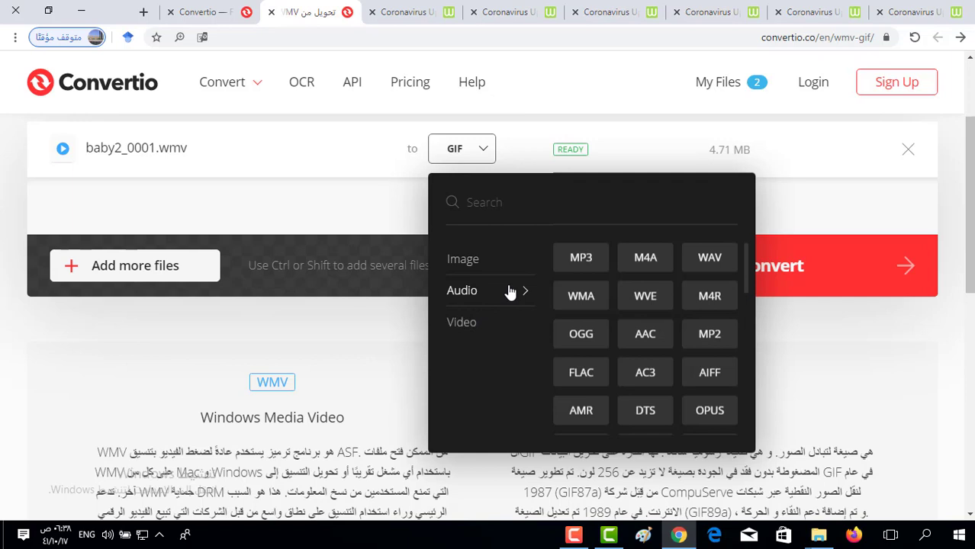
{"action": "mouse_move", "coordinate": [462, 321]}
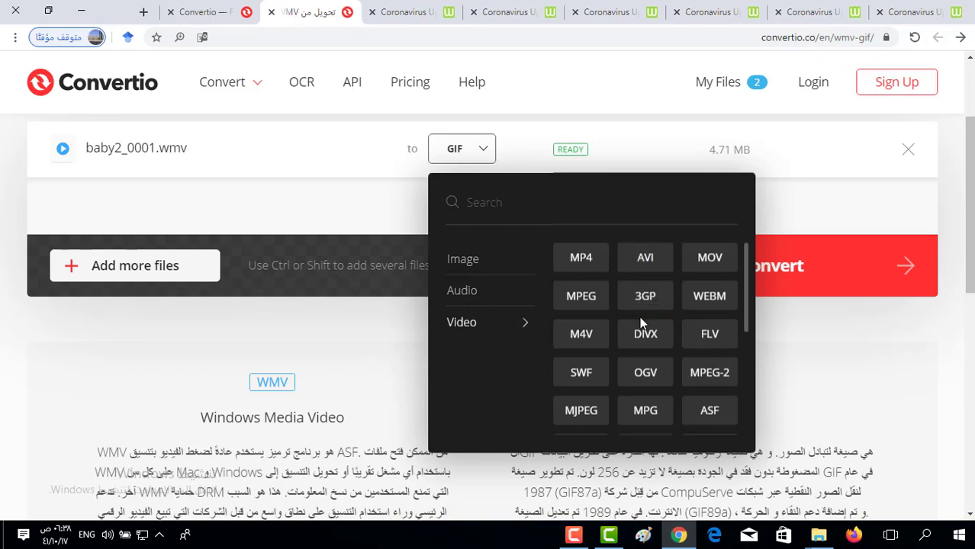
{"action": "left_click", "coordinate": [581, 257]}
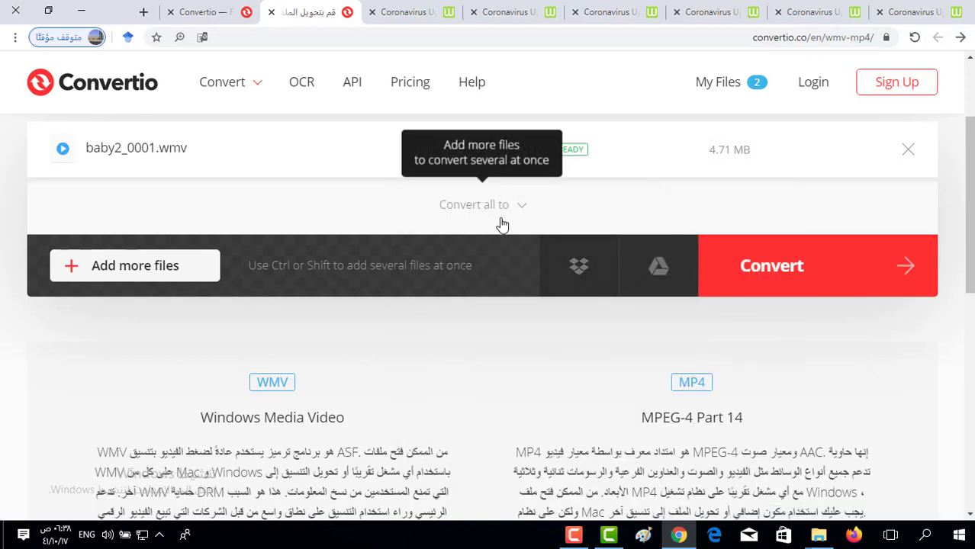
Convert the video, producing a finished 2.70 MB baby2_0001.mp4.
{"action": "left_click", "coordinate": [798, 273]}
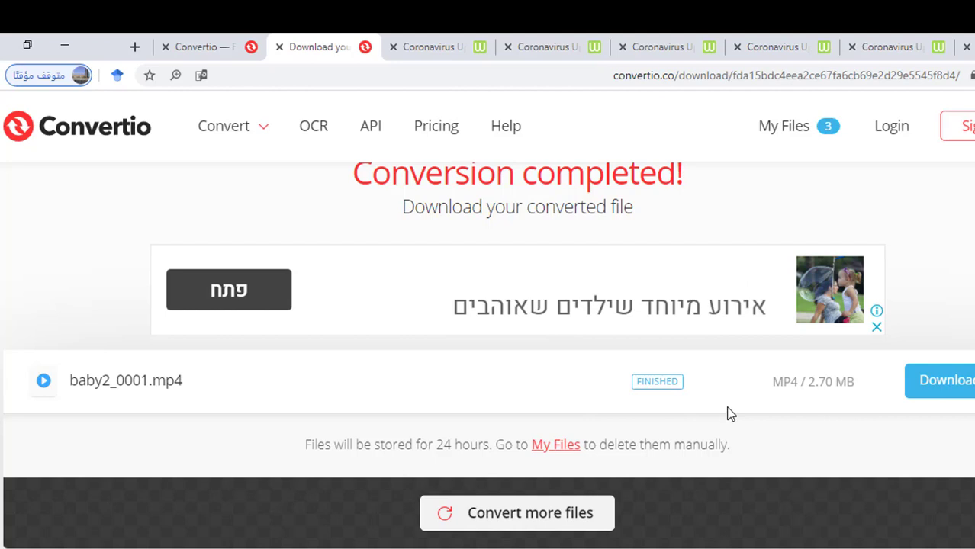
Download the finished baby2_0001.mp4 file.
{"action": "left_click", "coordinate": [951, 387]}
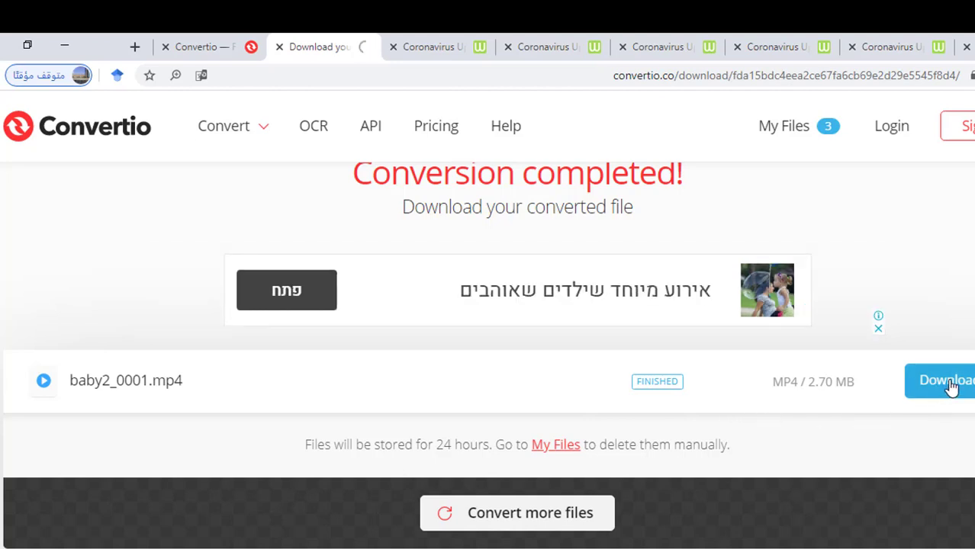